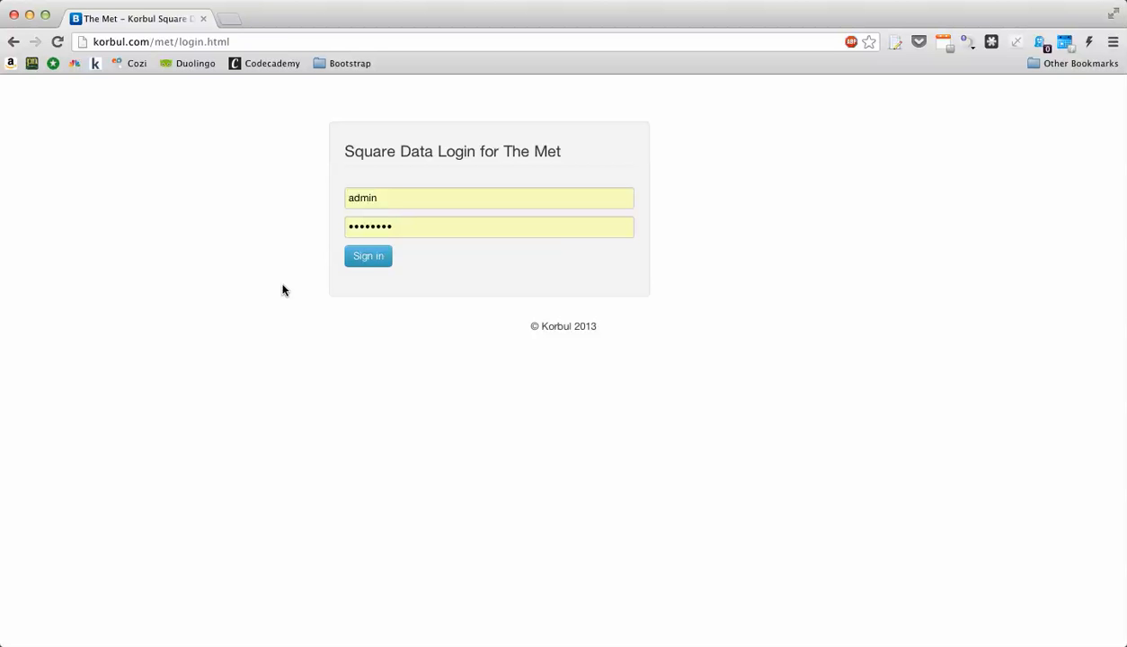
- Sign in to the Korbul Square Data Portal with the entered username and password
left_click(366, 261)
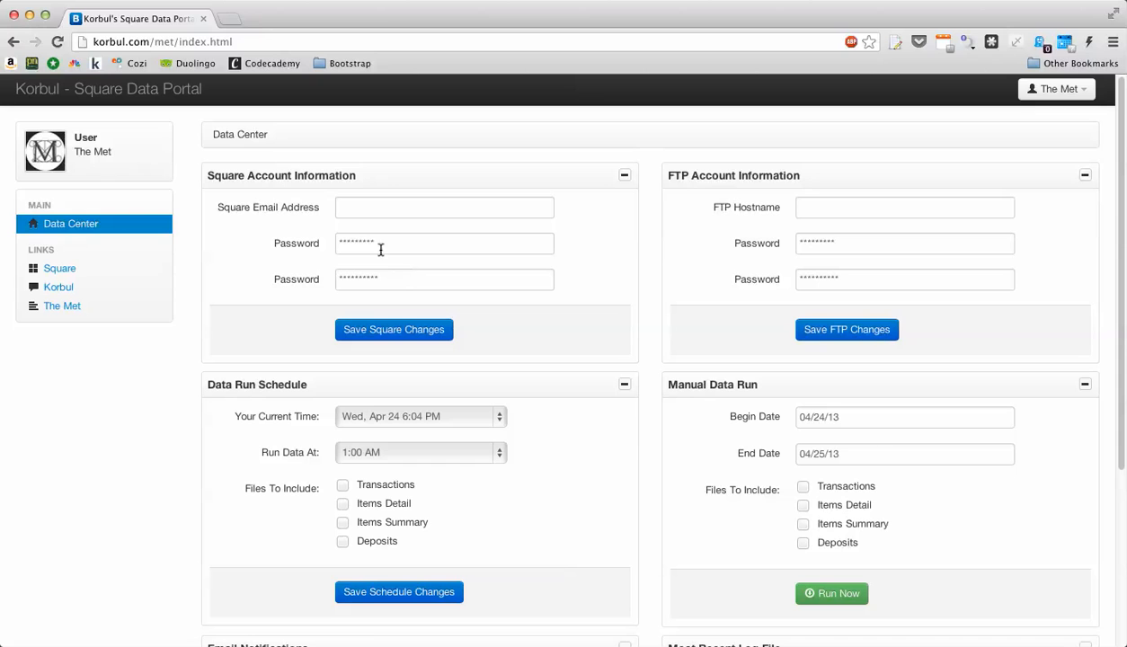
left_click(1083, 94)
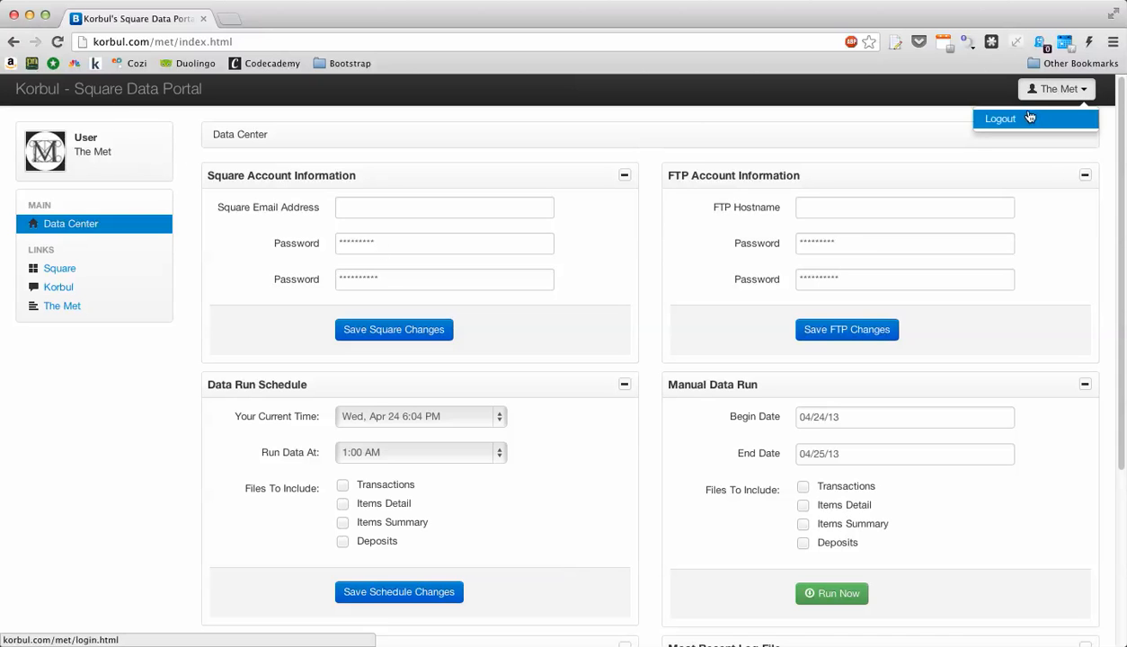
left_click(790, 121)
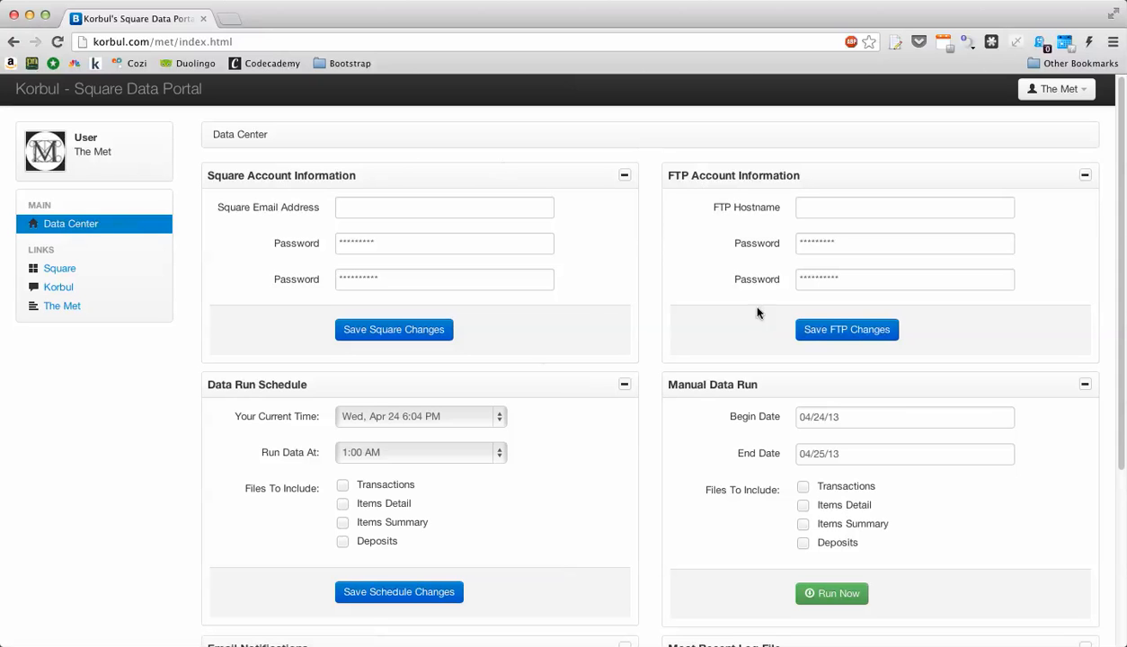
left_click(624, 177)
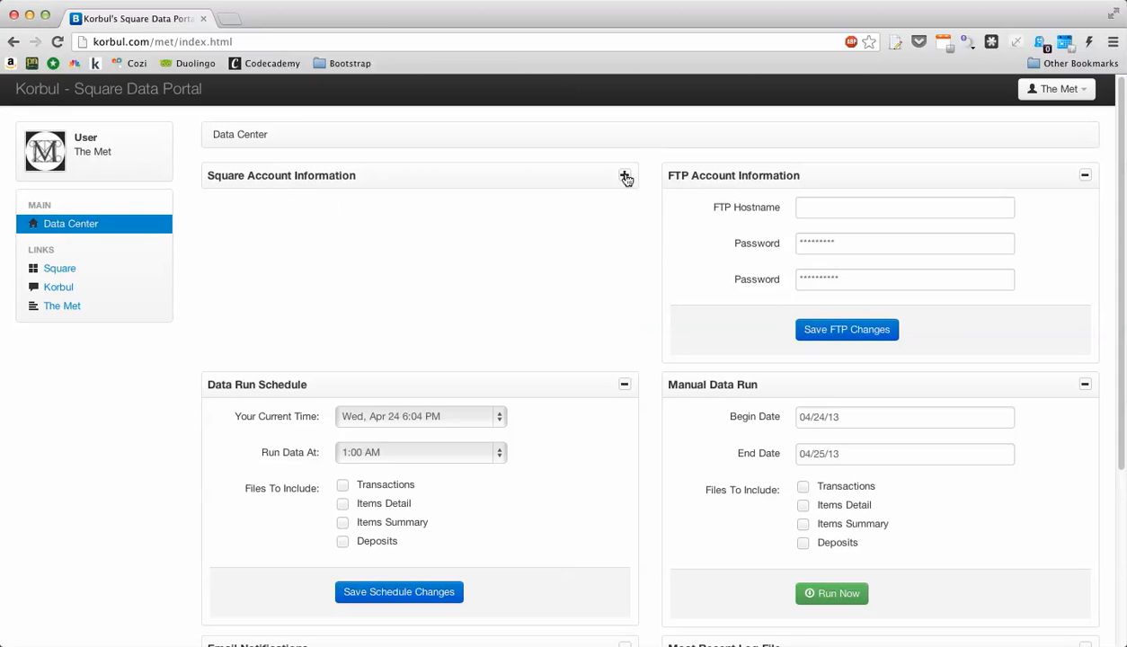
left_click(1084, 178)
left_click(1084, 177)
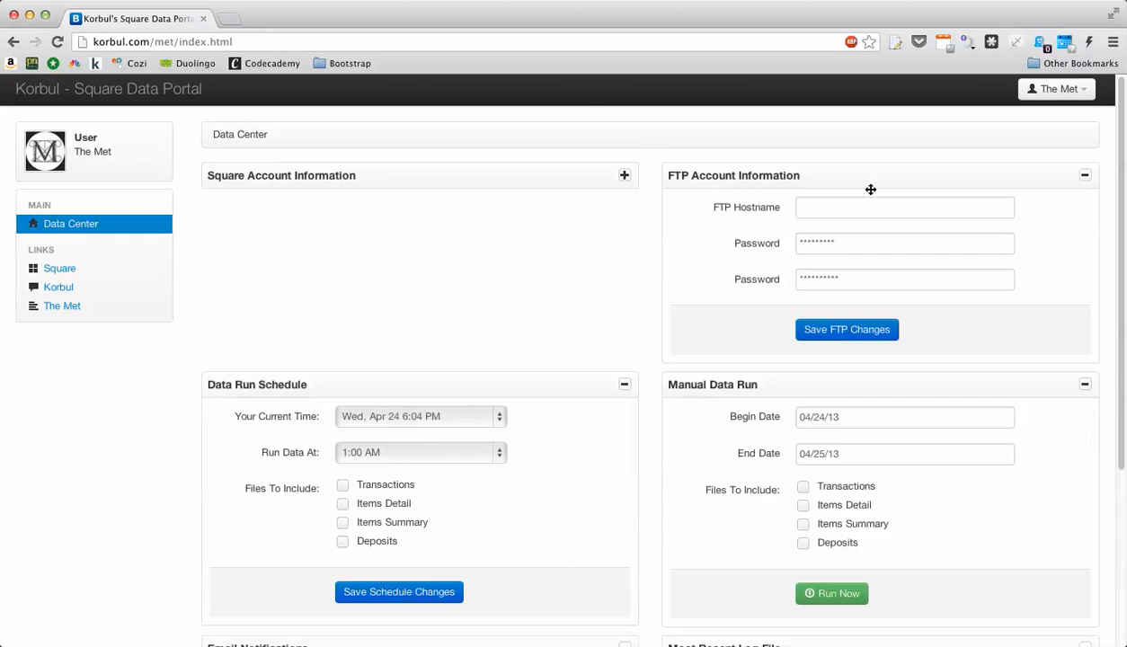
left_click(625, 176)
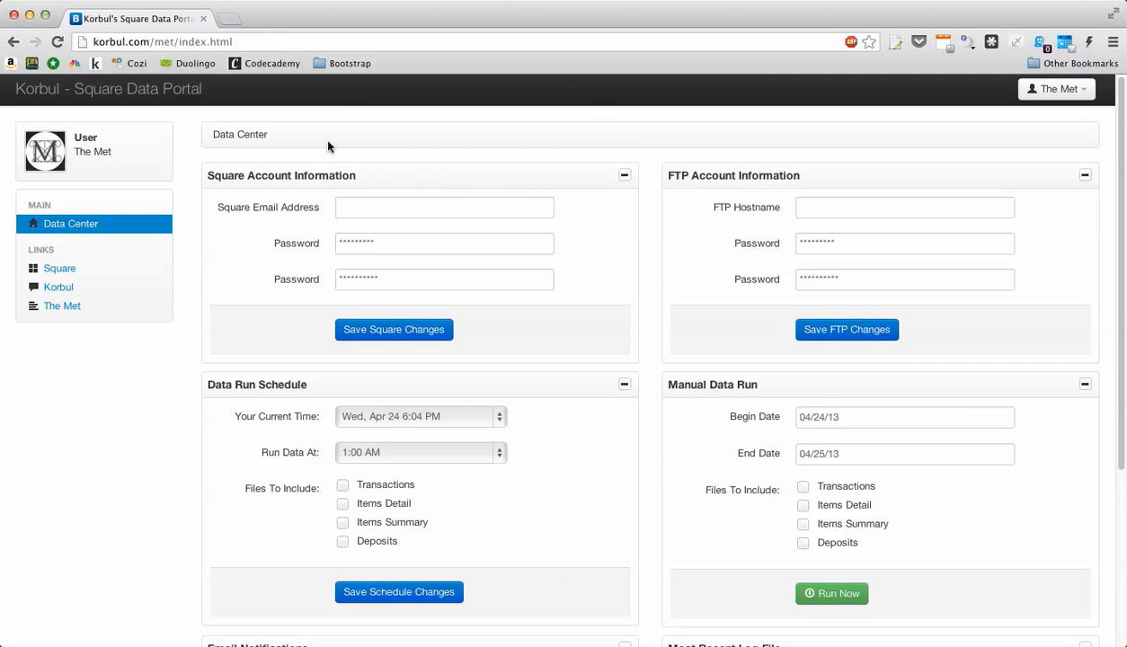
- Enter the Square account e-mail address and check both Square password fields
left_click(341, 200)
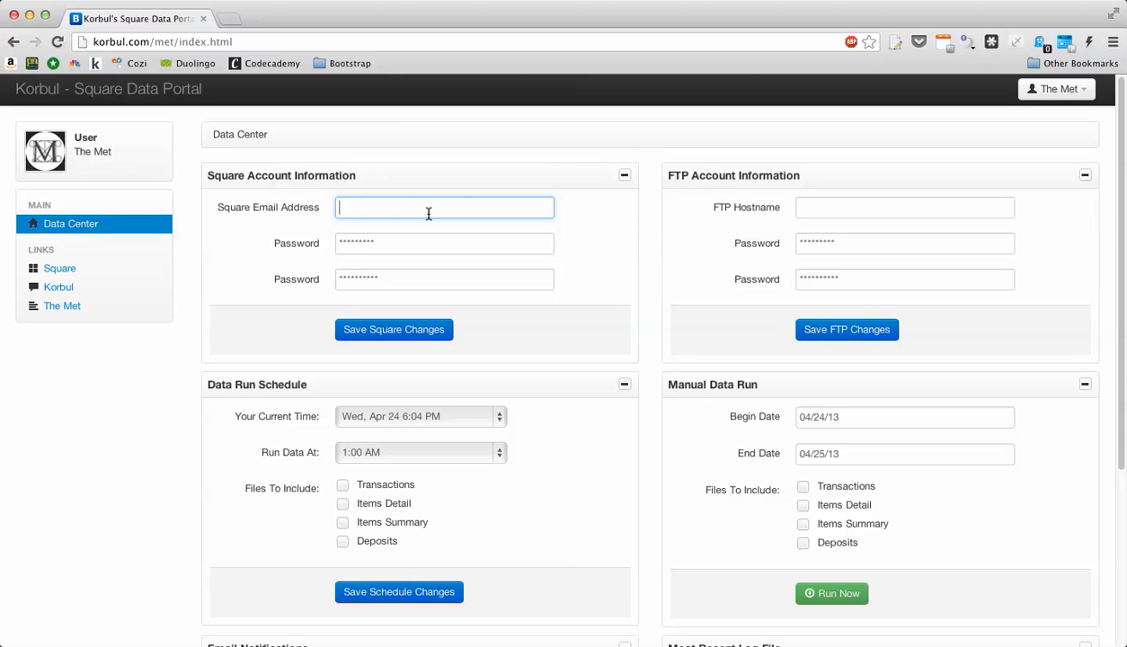
left_click(400, 242)
left_click_drag(431, 241, 306, 241)
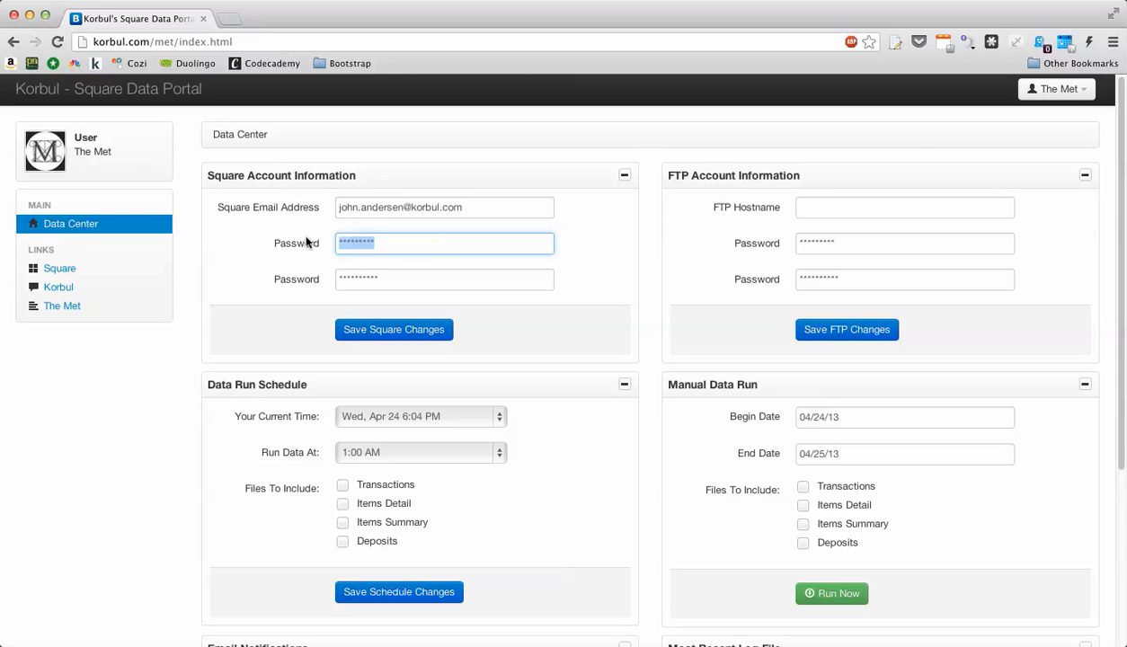
left_click(394, 276)
left_click_drag(396, 281, 330, 277)
left_click(385, 282)
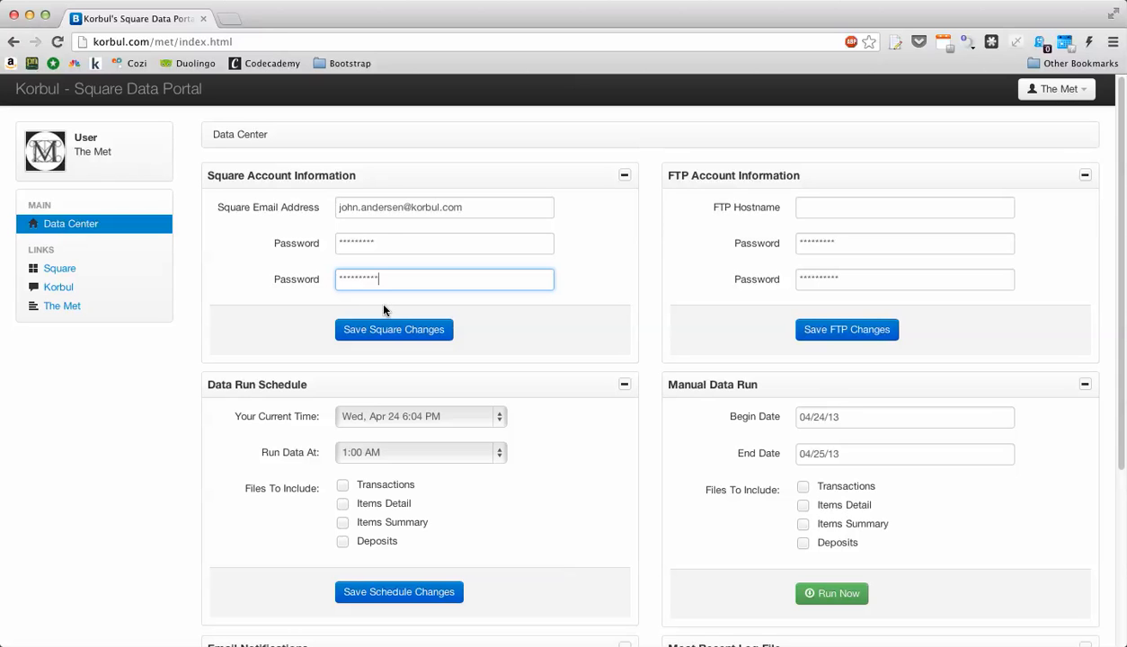
left_click(646, 192)
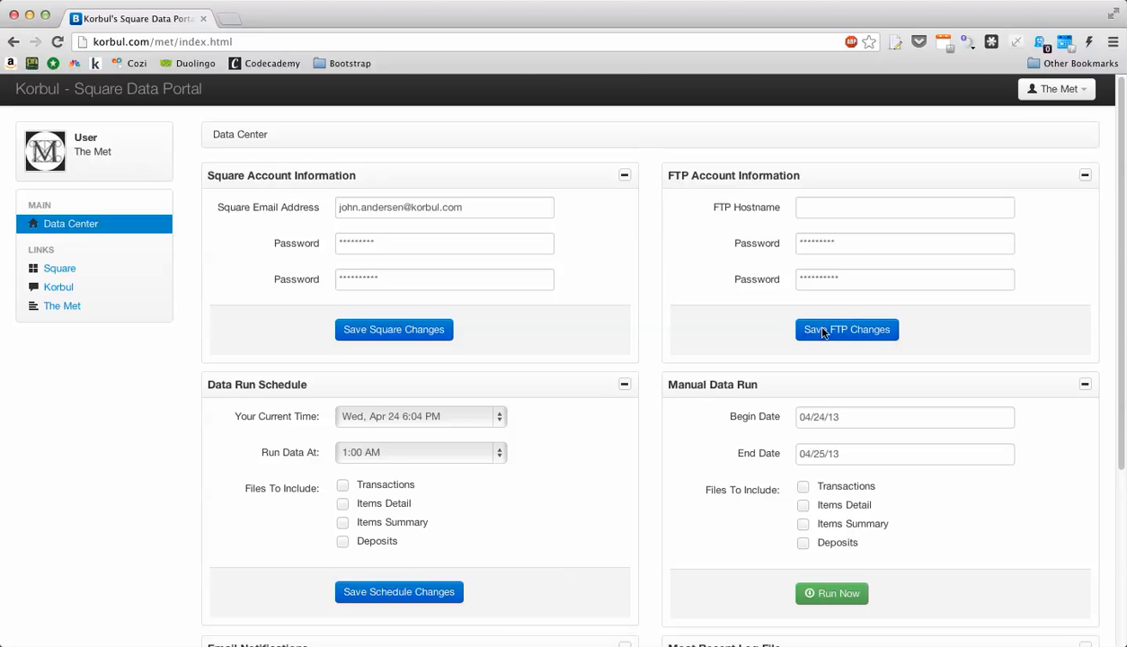
- Set the current time to Wed, Apr 24 7:04 PM and the data run time to 2:00 AM
scroll(643, 291, "down", 5)
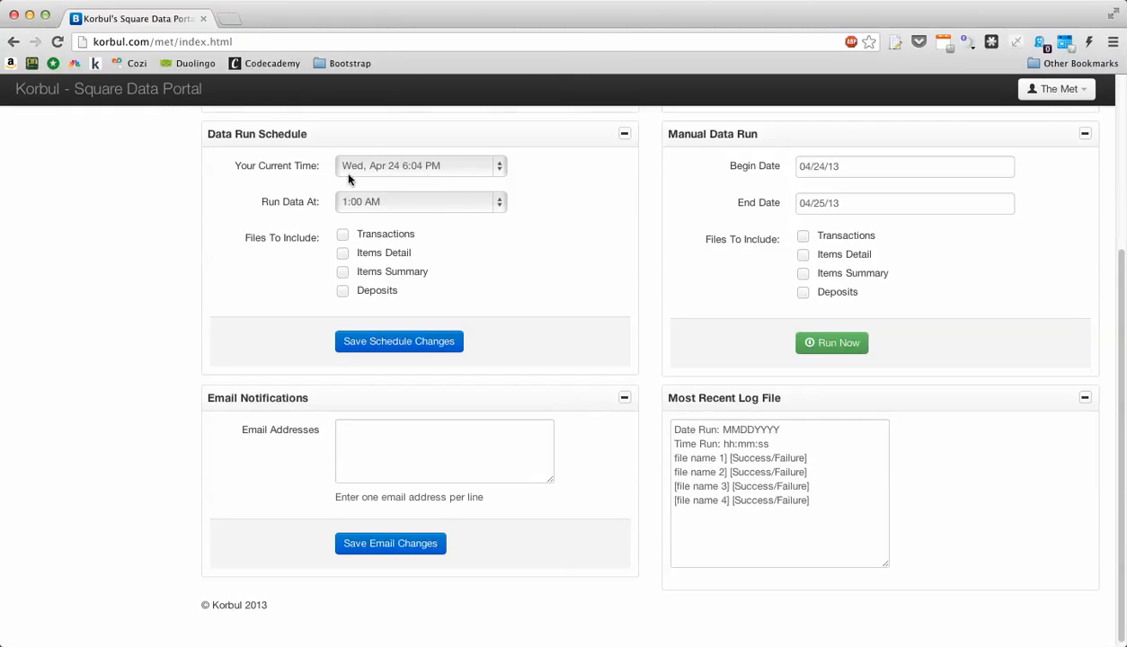
left_click(460, 173)
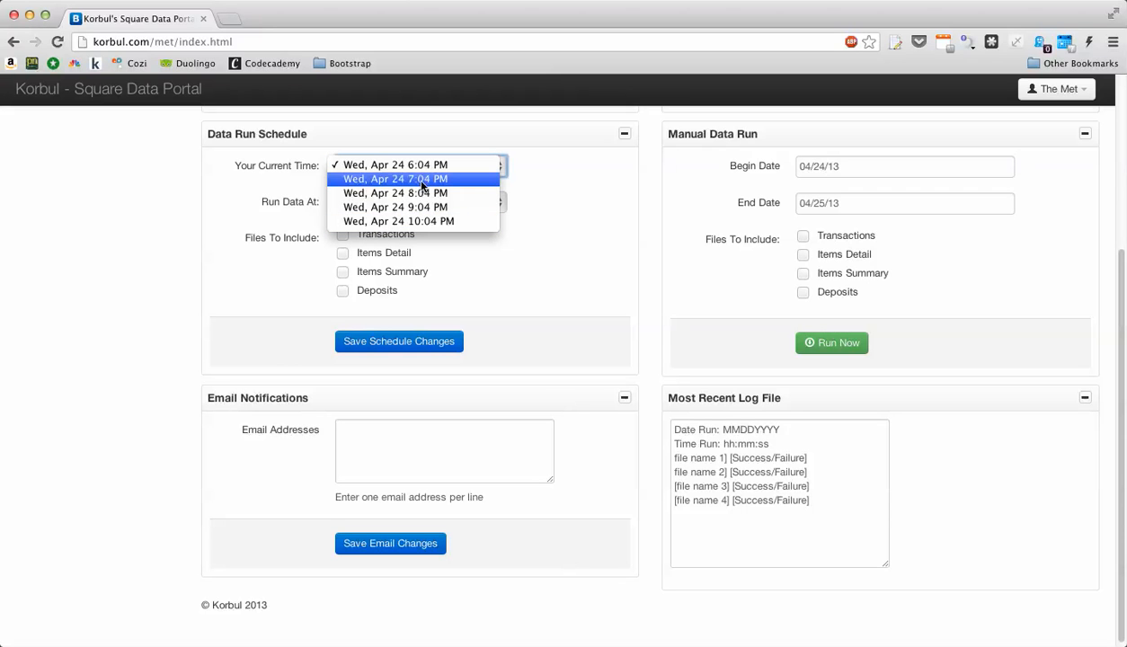
left_click(455, 167)
left_click(455, 167)
left_click(360, 180)
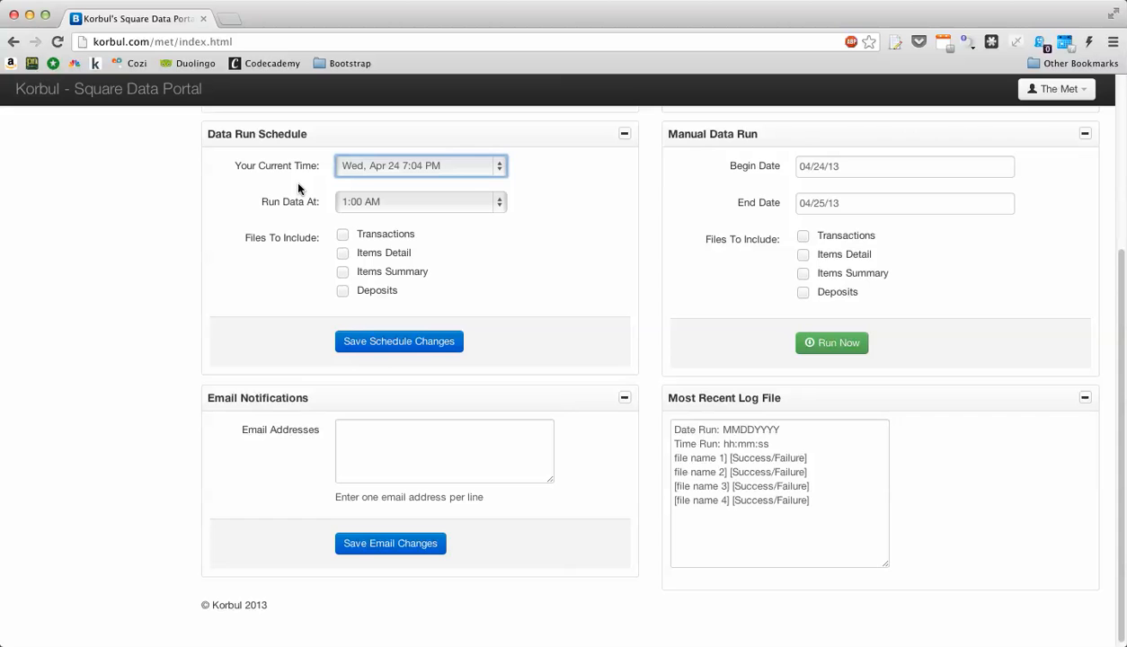
left_click(402, 202)
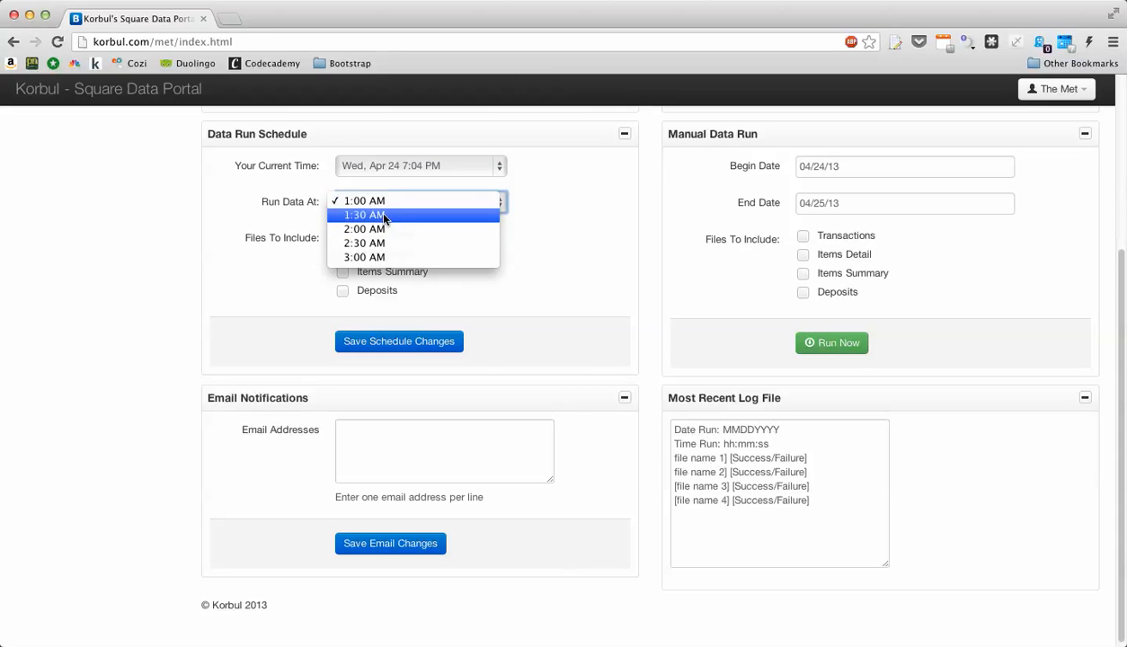
left_click(291, 223)
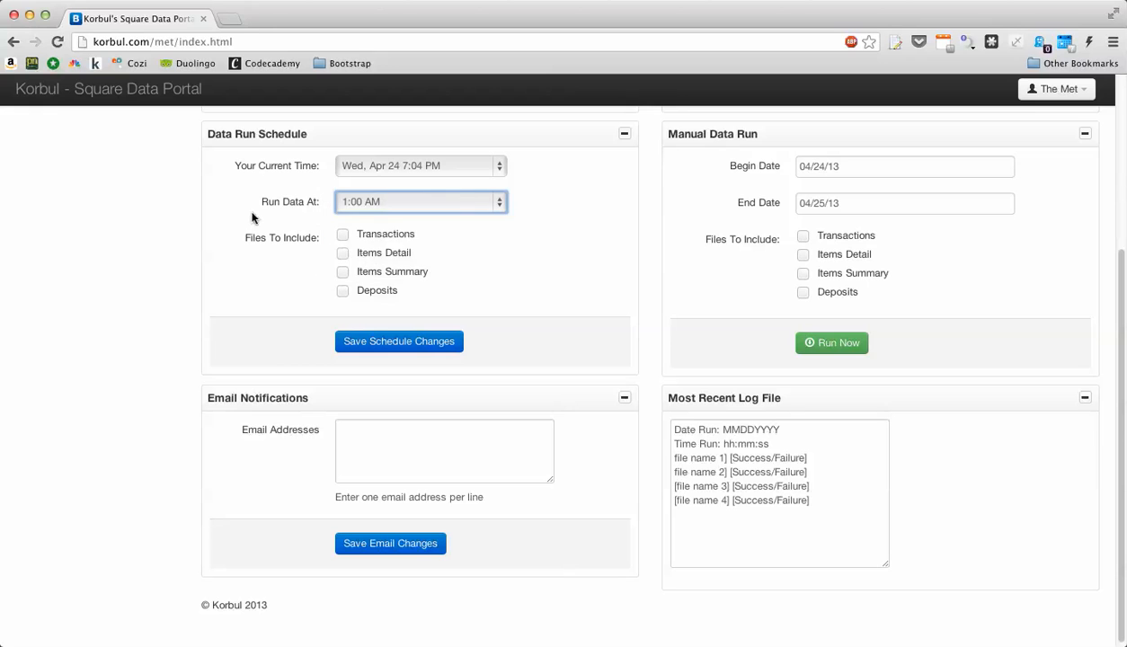
left_click(453, 202)
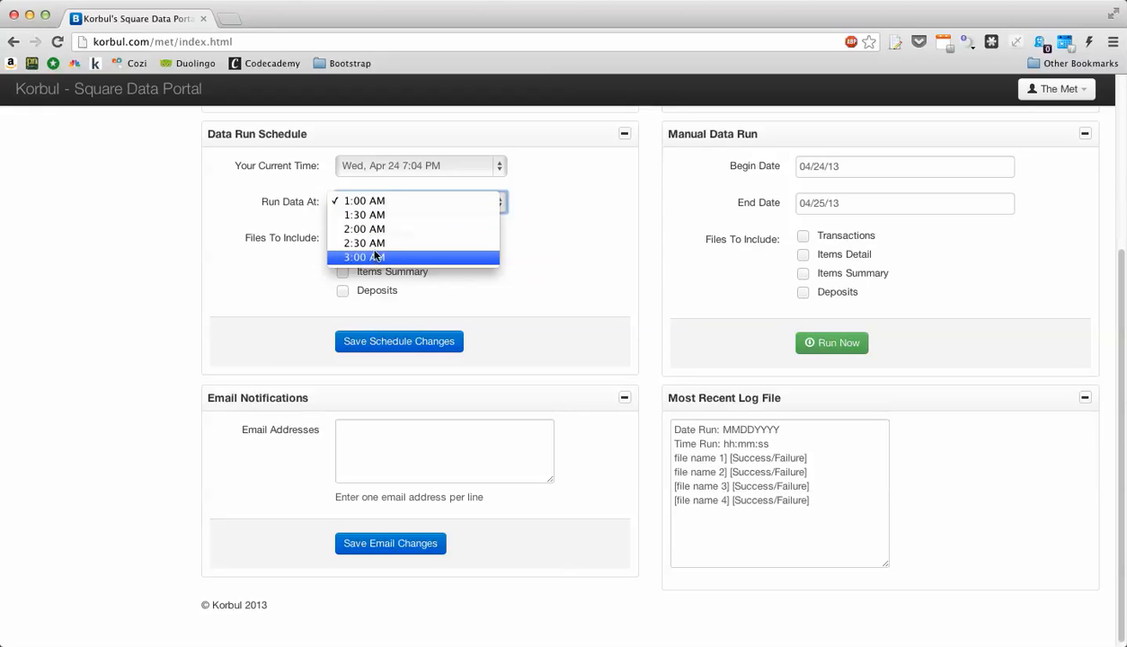
left_click(313, 229)
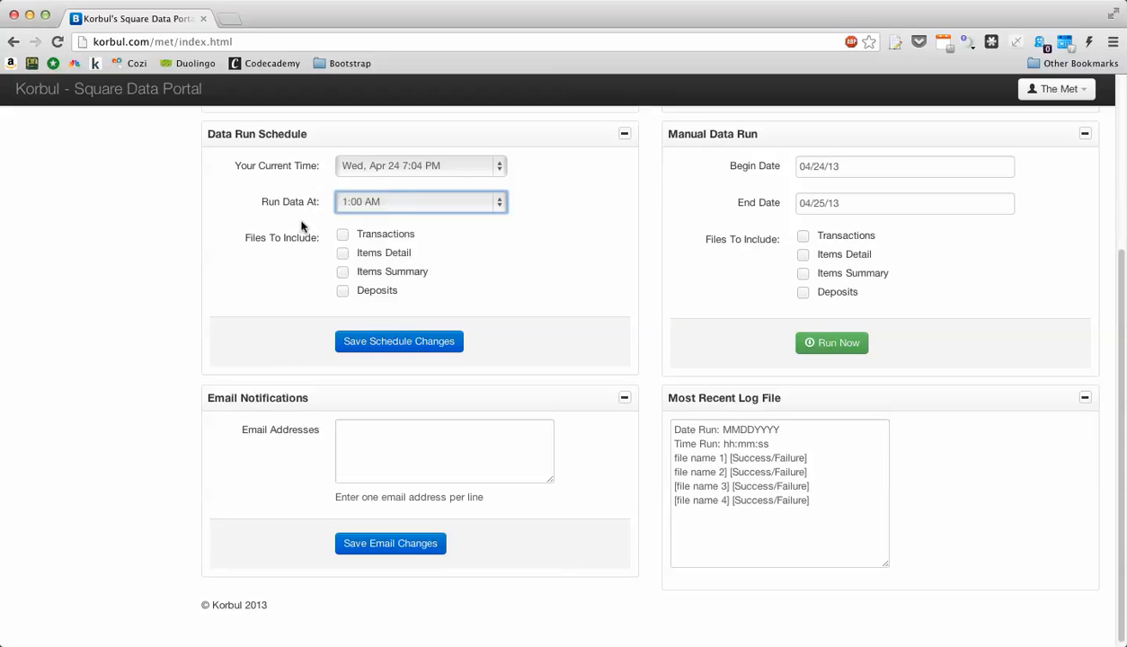
left_click(415, 201)
left_click(384, 230)
- Include only Transactions and Items Summary in the scheduled run
left_click(342, 235)
left_click(342, 254)
left_click(342, 271)
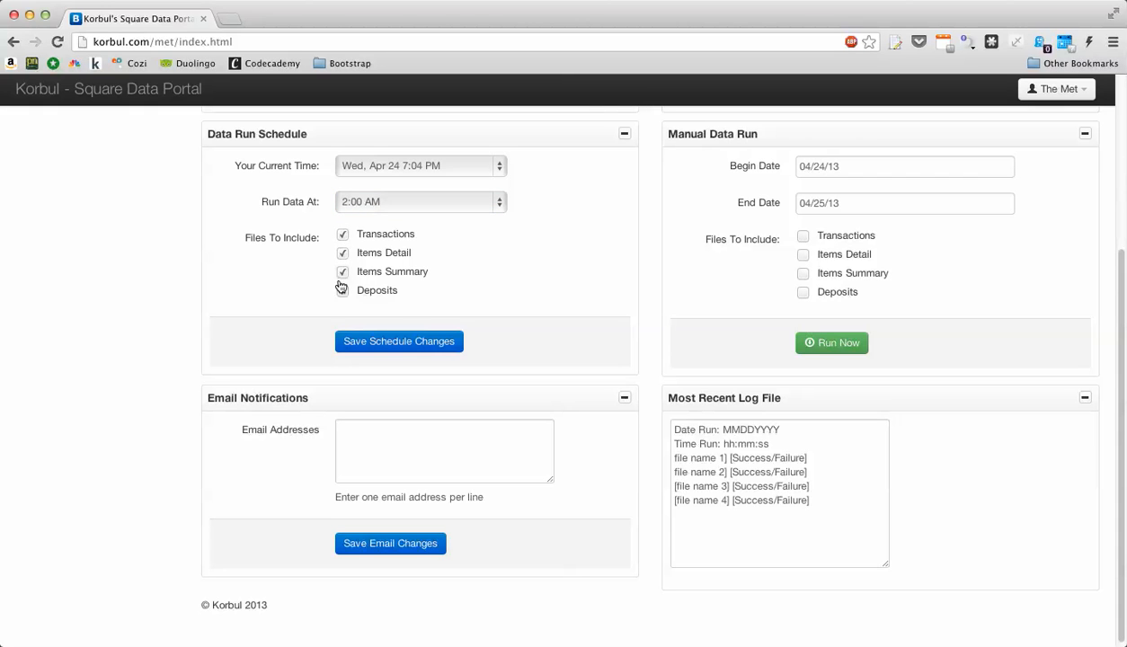
left_click(342, 253)
- Set the manual run dates to begin 04/01/1913 and end 04/25/13
left_click(899, 162)
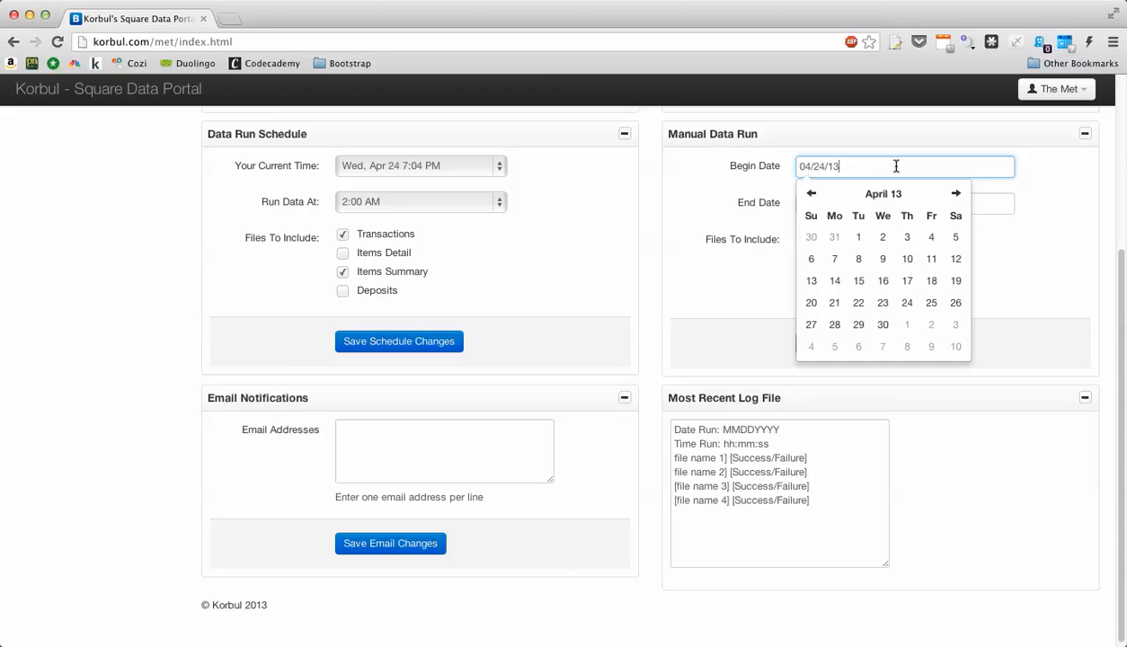
left_click(859, 240)
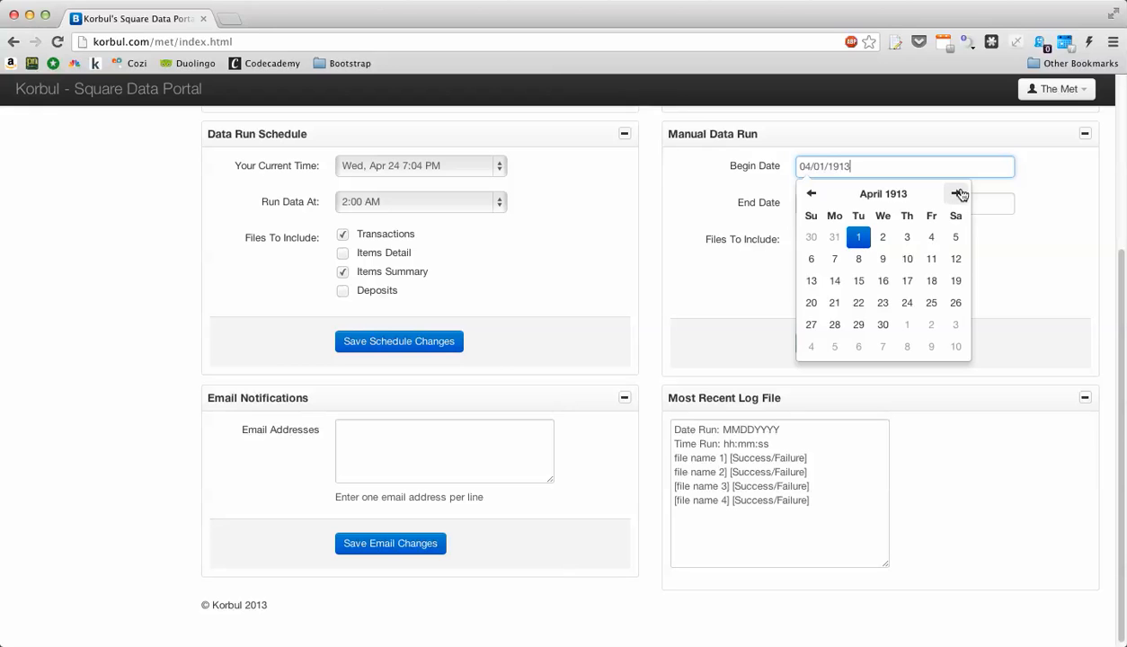
left_click(988, 203)
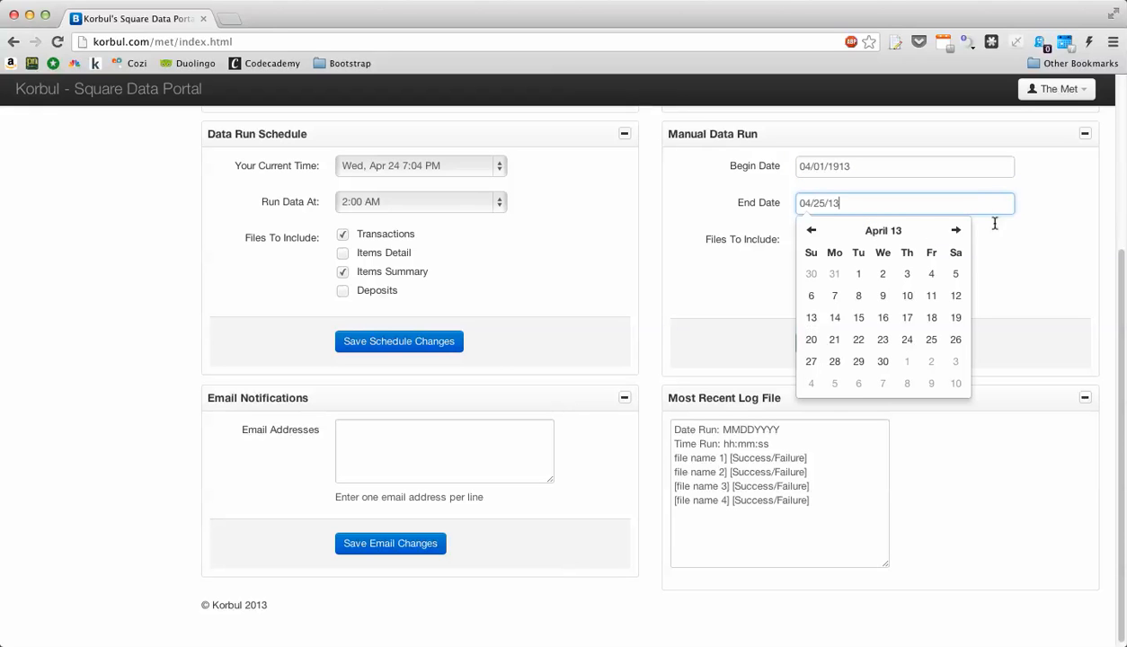
left_click(465, 204)
left_click(576, 200)
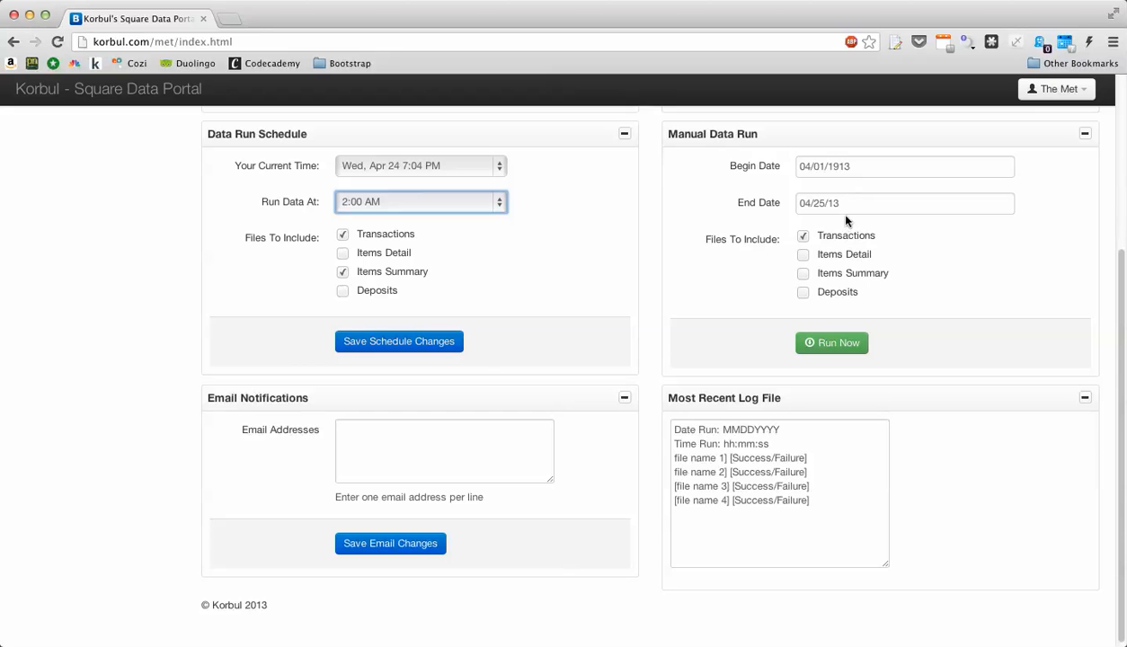
- Include Transactions and Deposits in the manual run, leaving Items Detail unchecked
left_click(802, 254)
left_click(803, 292)
left_click(802, 255)
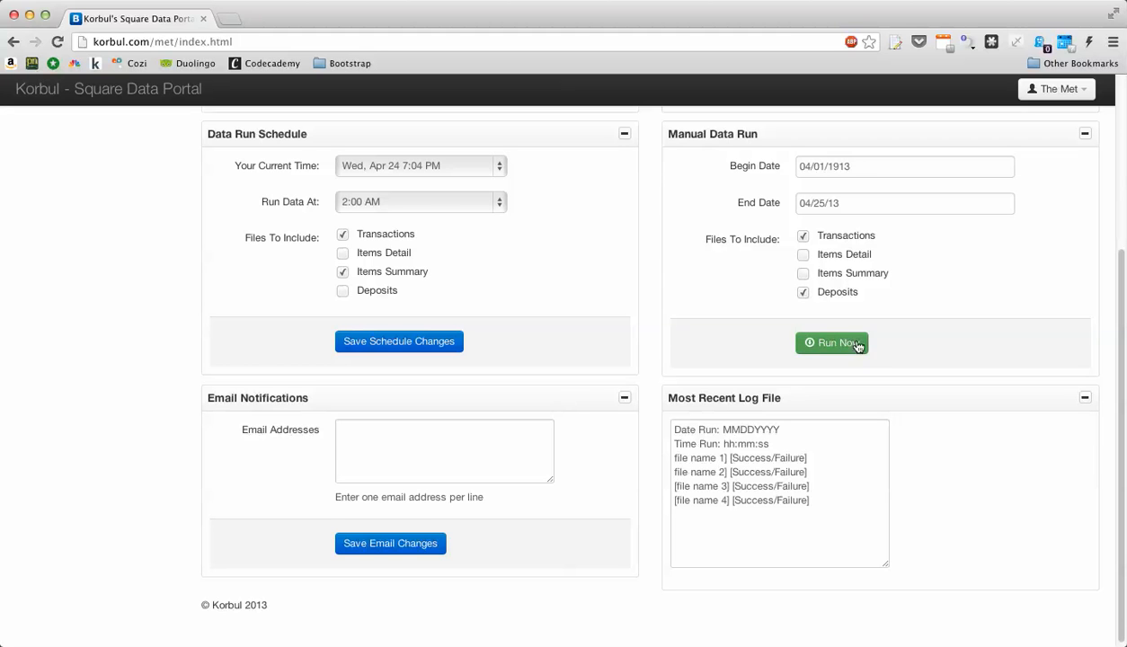
scroll(654, 401, "down", 1)
- Enter two notification e-mail addresses, one per line, in the Email Addresses box
left_click(422, 436)
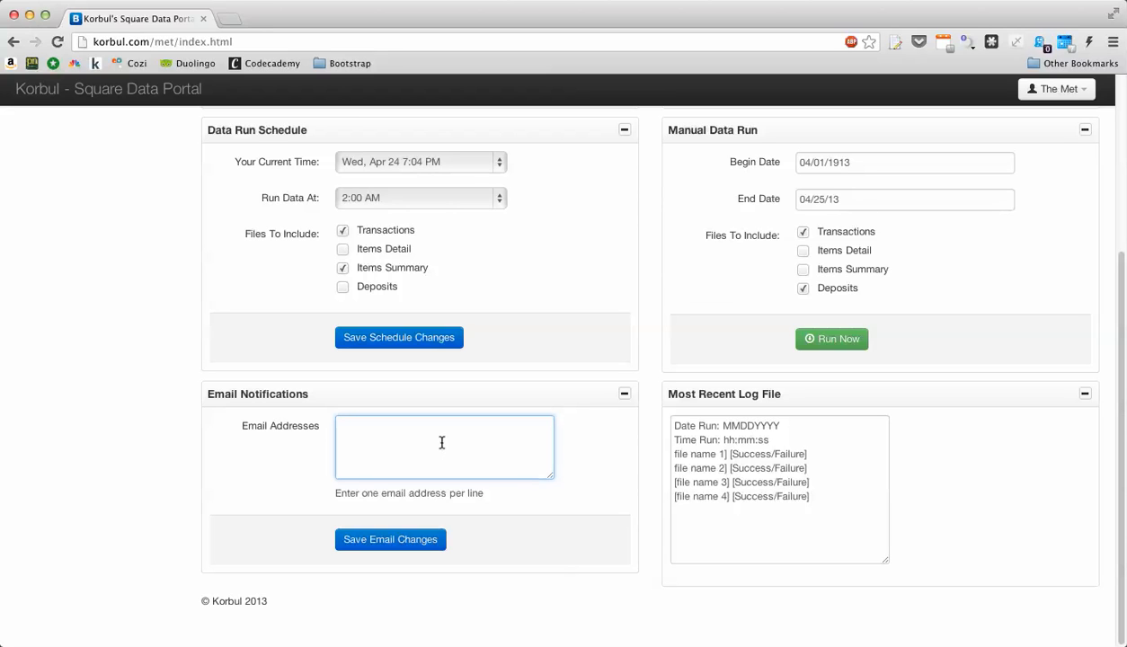
type("user@email.com")
key("Return")
type("user2@")
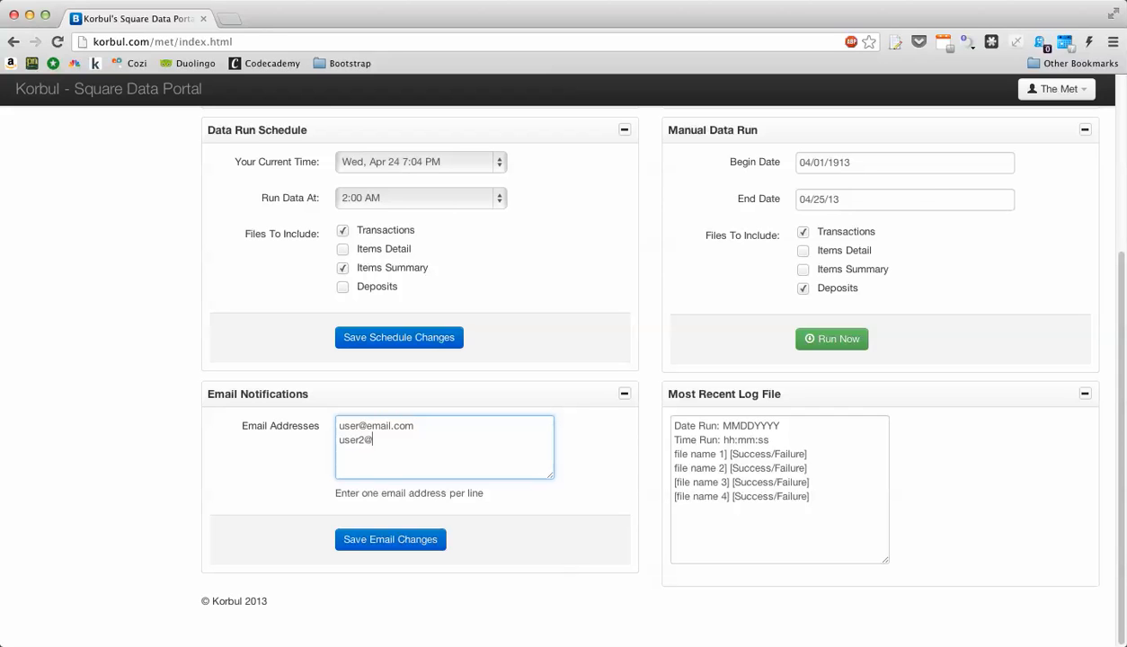
type("gmail.com")
- Select and then deselect the text in the Most Recent Log File box
left_click(847, 500)
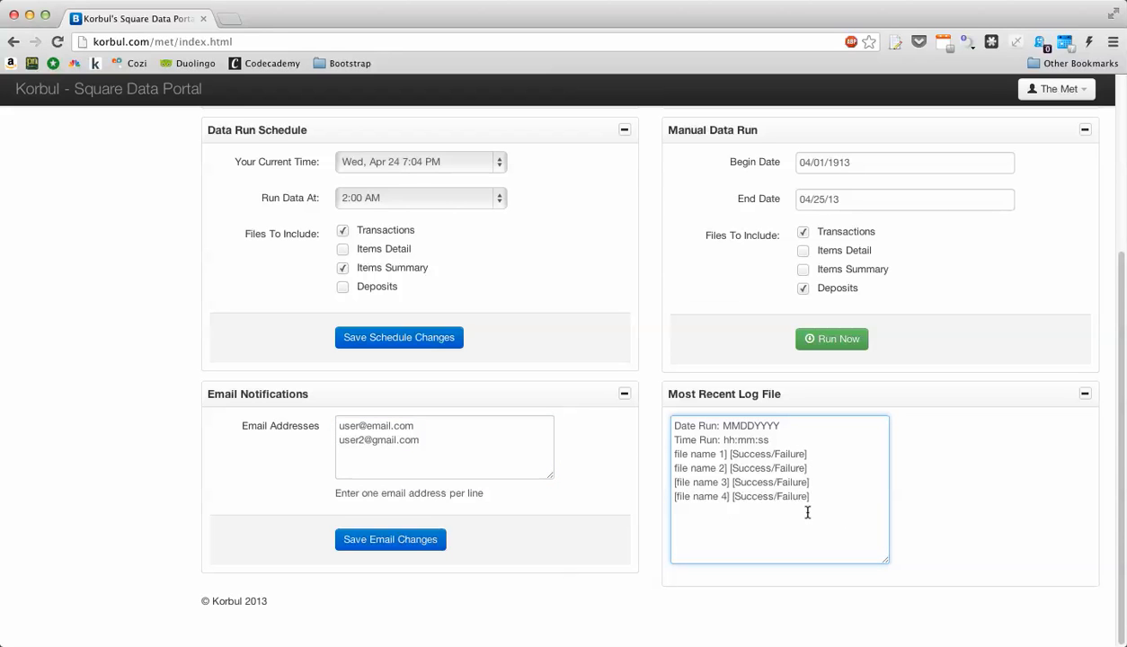
left_click(704, 513)
left_click(827, 507)
left_click_drag(838, 501, 633, 415)
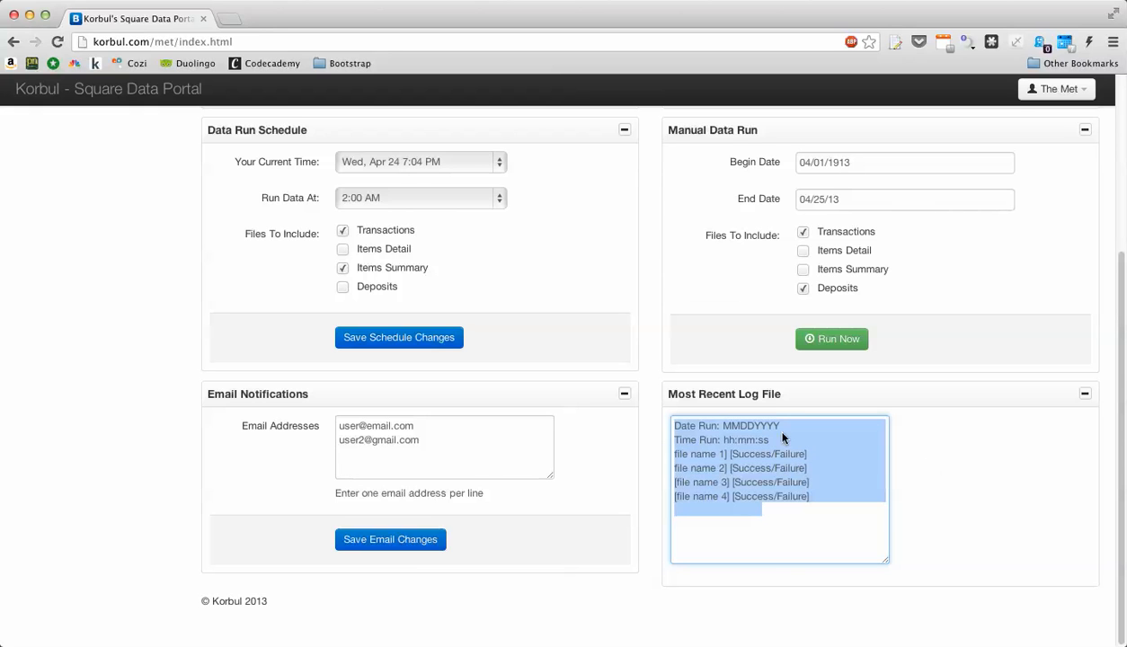
left_click(736, 429)
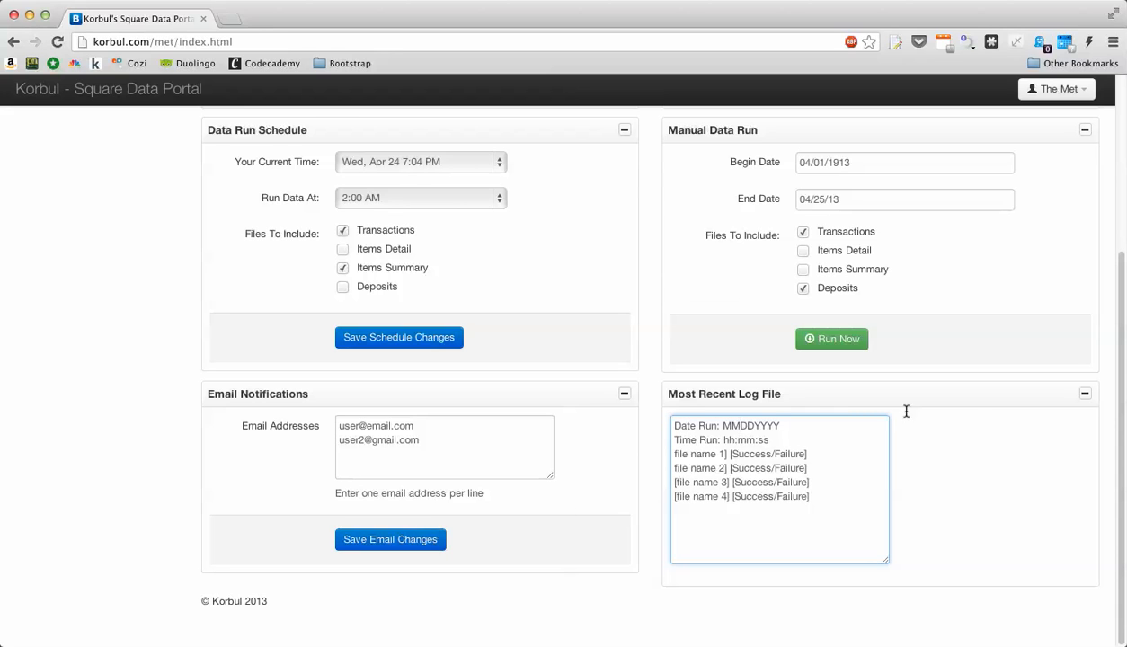
- Load the admin page by replacing 'index' with 'admin' in the page address
scroll(871, 469, "up", 5)
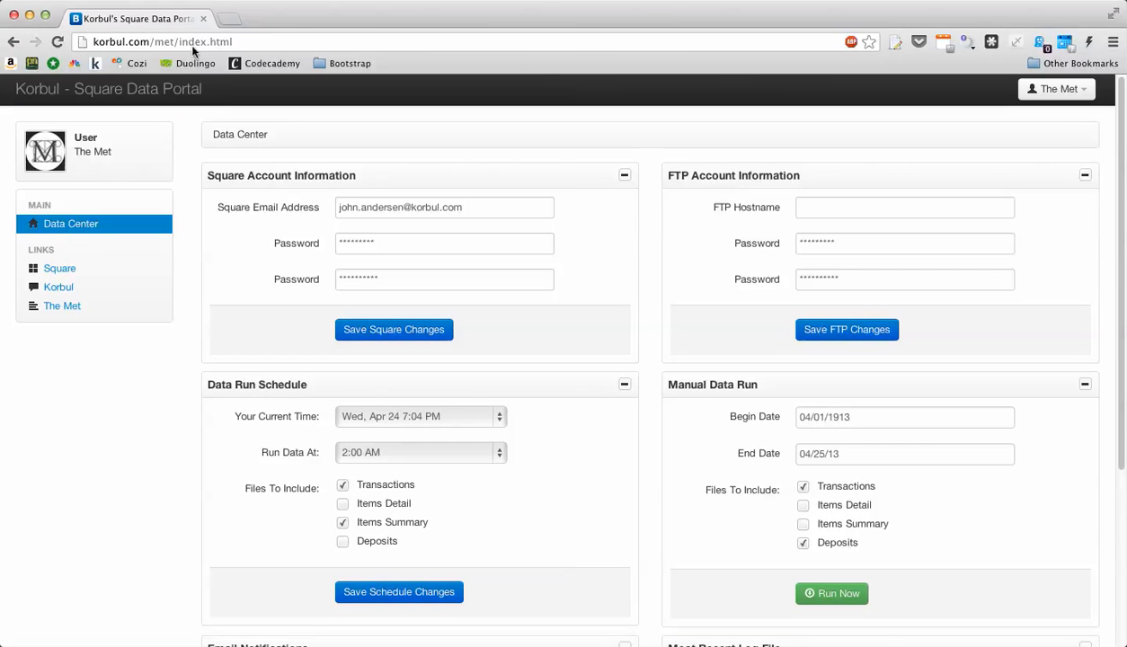
left_click(191, 42)
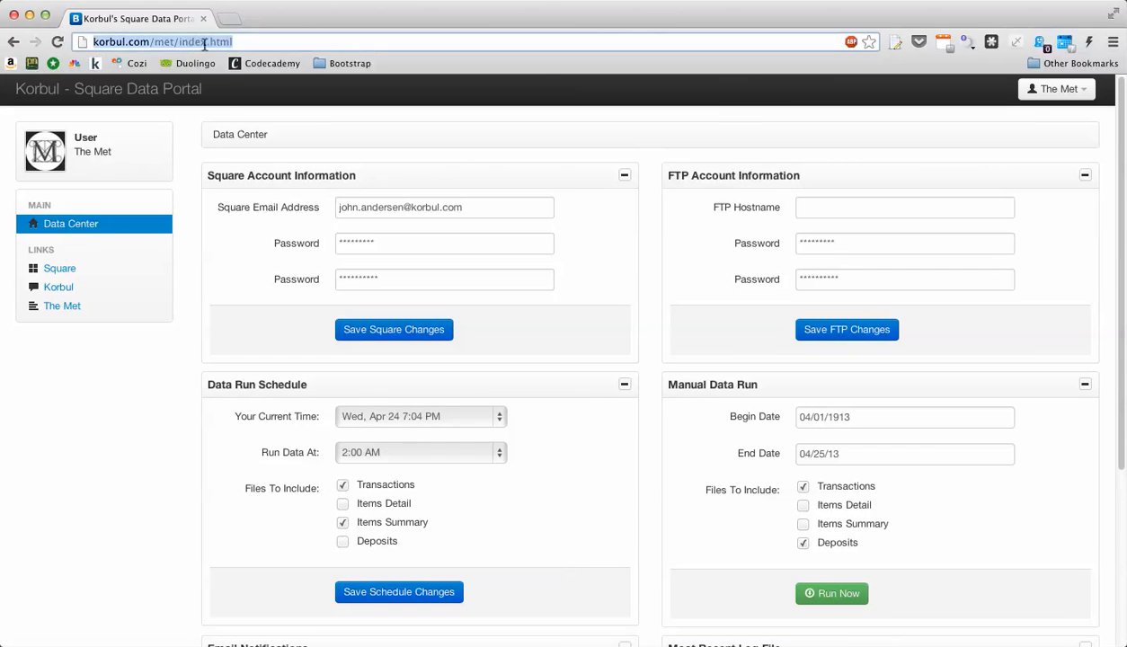
left_click_drag(179, 42, 206, 42)
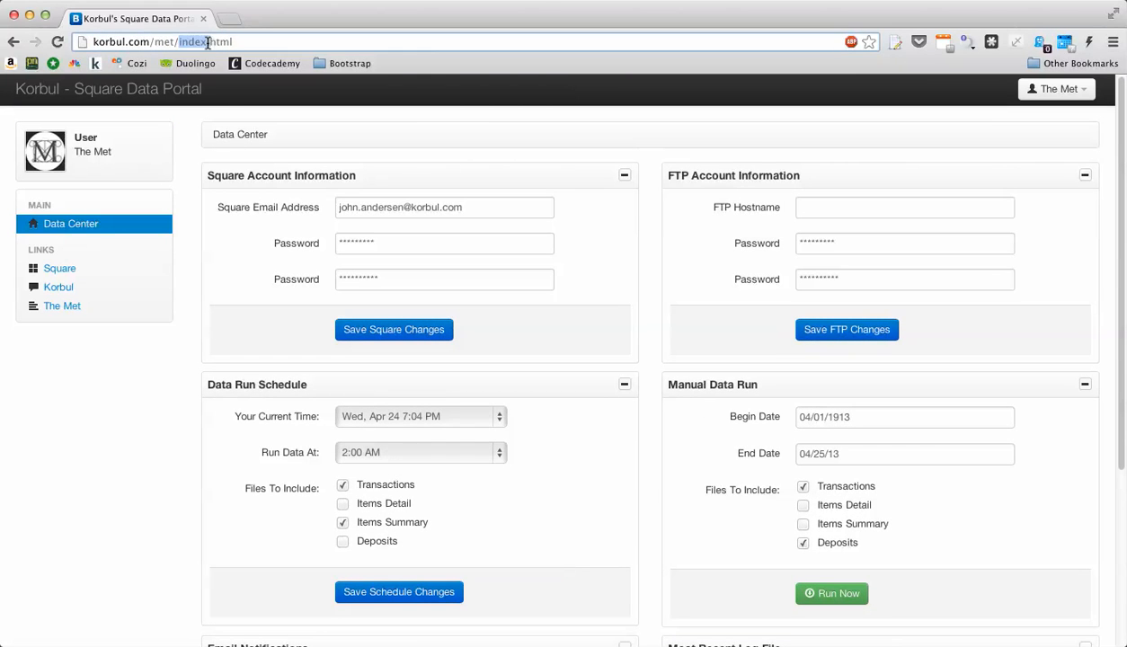
type("admin")
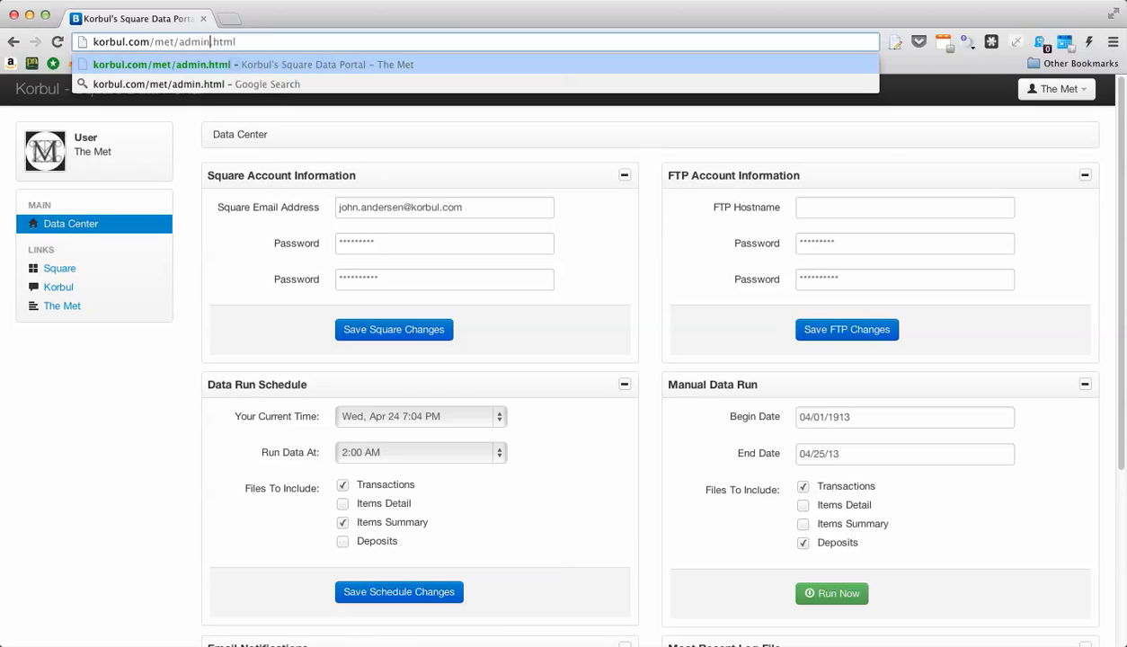
key("Return")
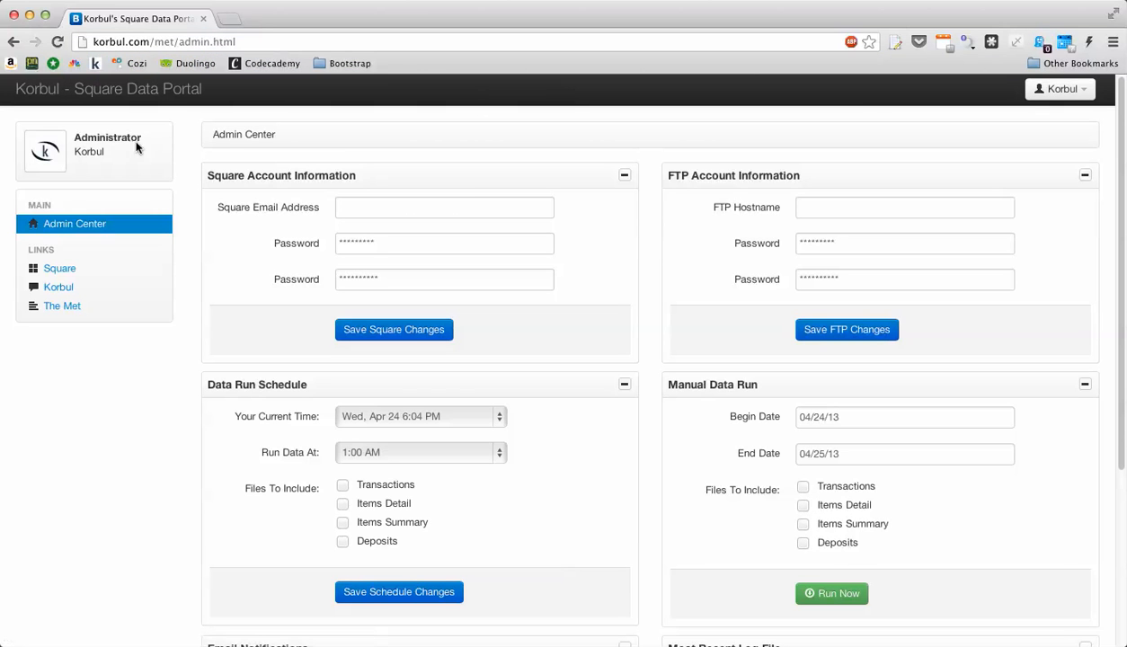
- Highlight the Administrator Korbul profile label and the Admin Center heading
left_click_drag(27, 126, 115, 161)
left_click(115, 162)
left_click_drag(217, 133, 276, 134)
left_click(275, 134)
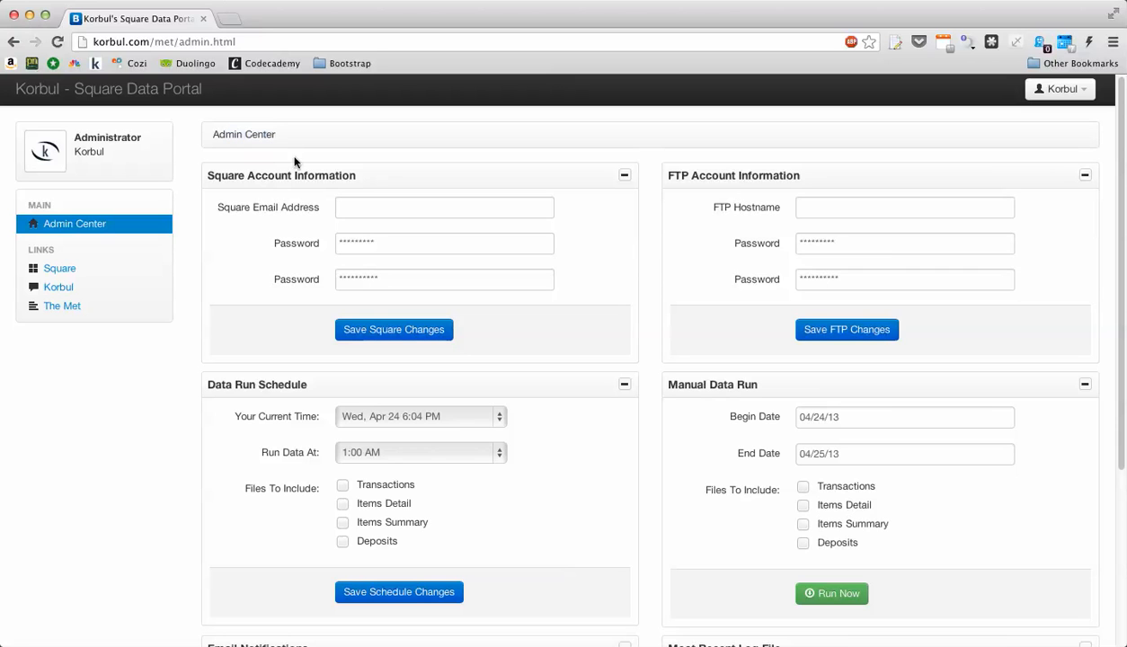
- Inspect the empty Square Email Address field and the Square password fields
left_click(347, 203)
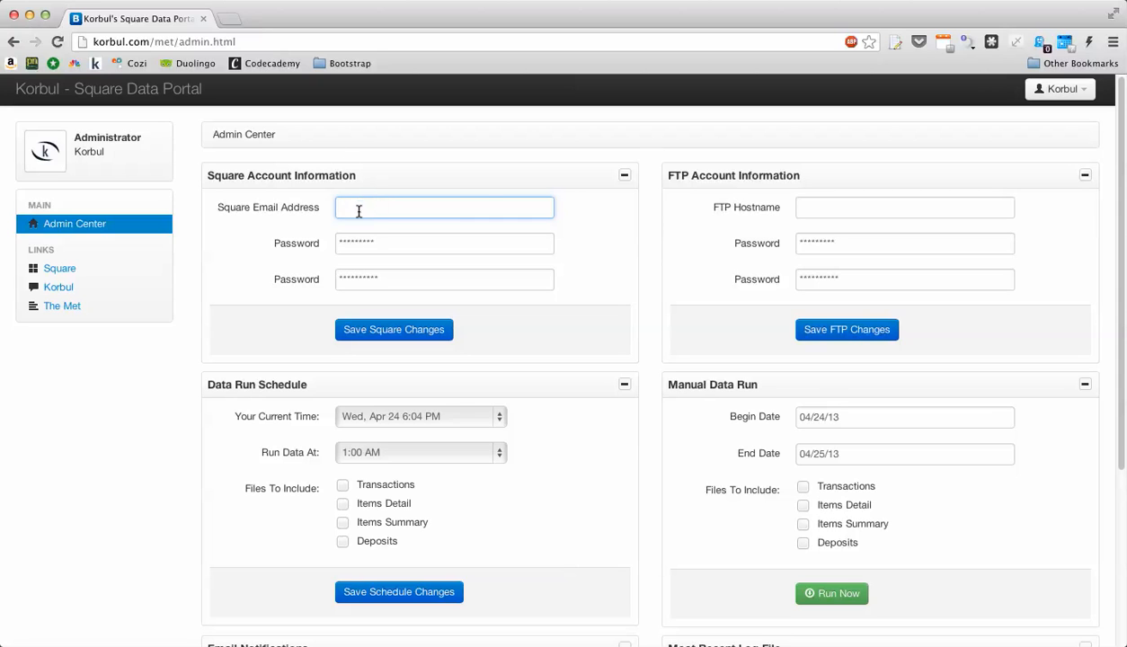
left_click(389, 243)
key("Tab")
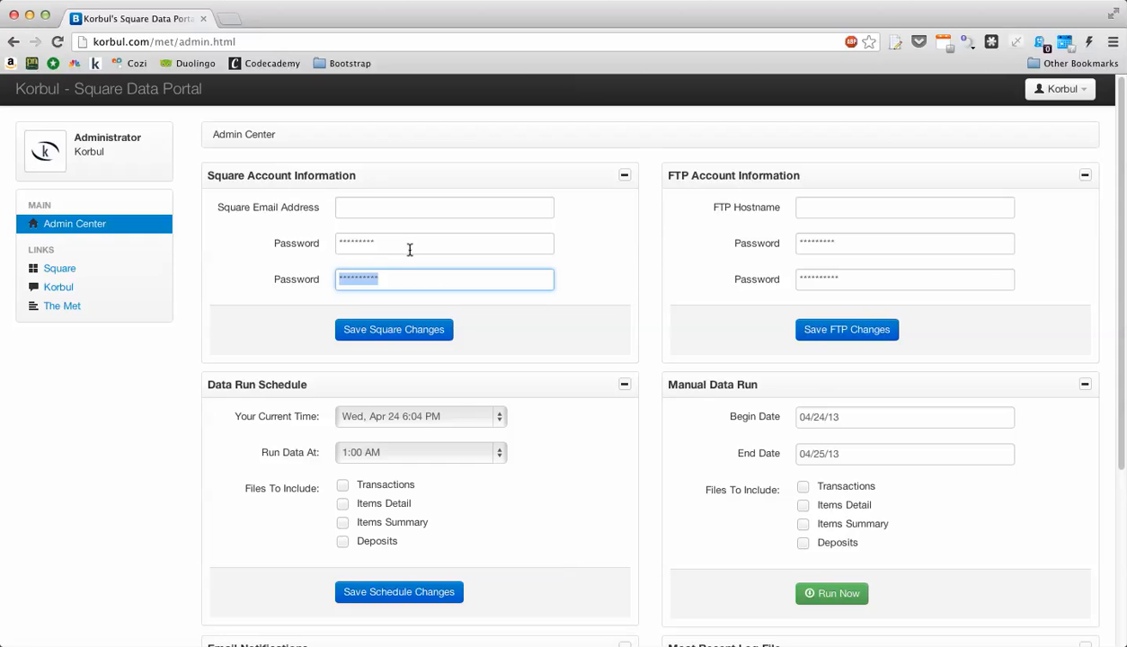
key("shift+Tab")
left_click(407, 239)
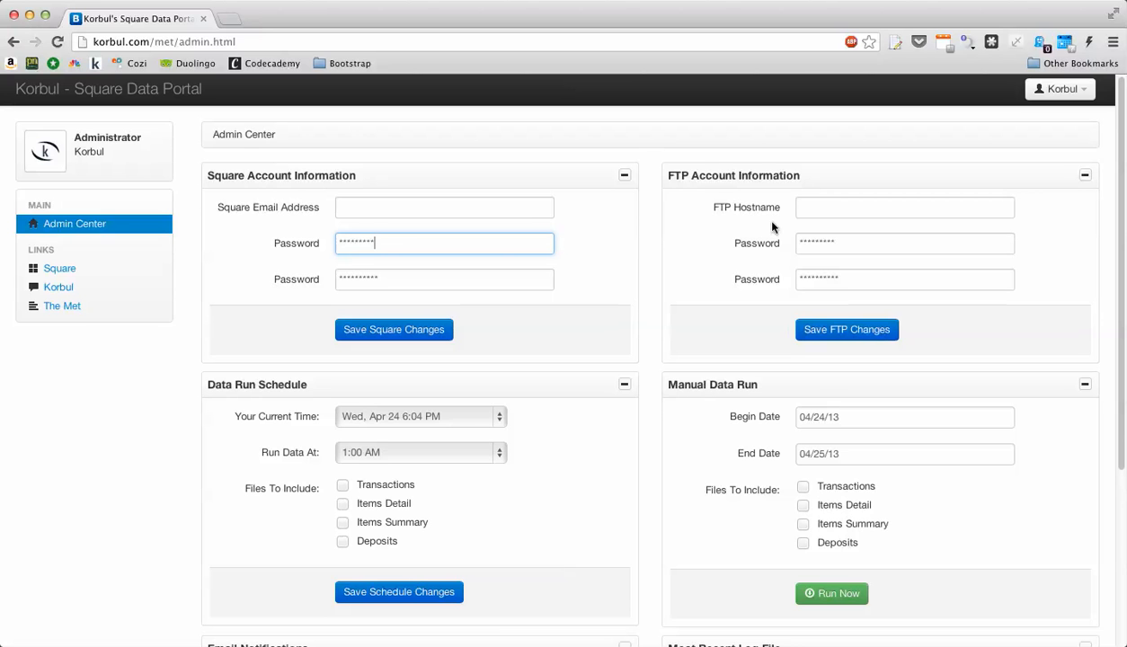
- Scroll through the Admin Center page, then log out via the Korbul account menu
scroll(772, 224, "down", 3)
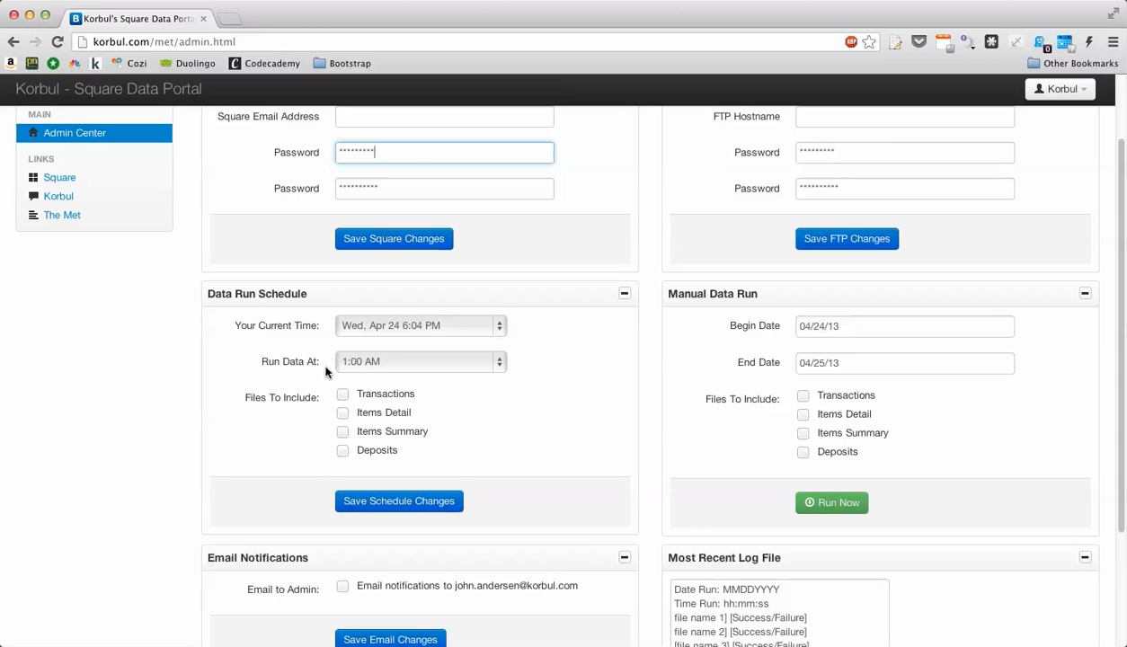
scroll(771, 325, "down", 3)
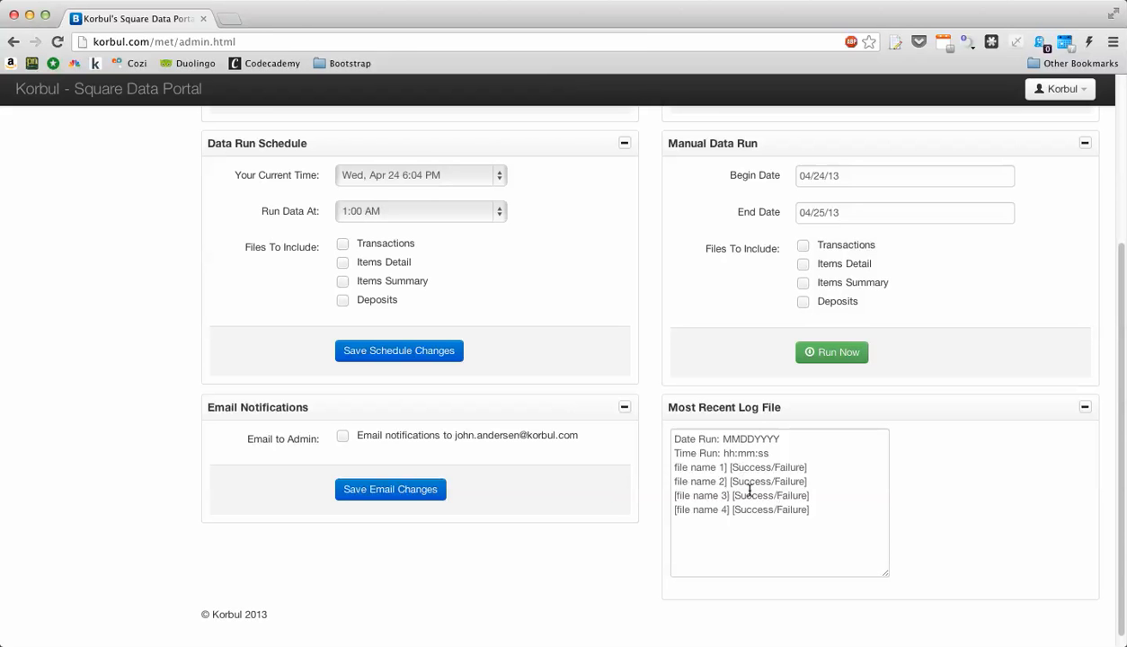
scroll(757, 494, "up", 5)
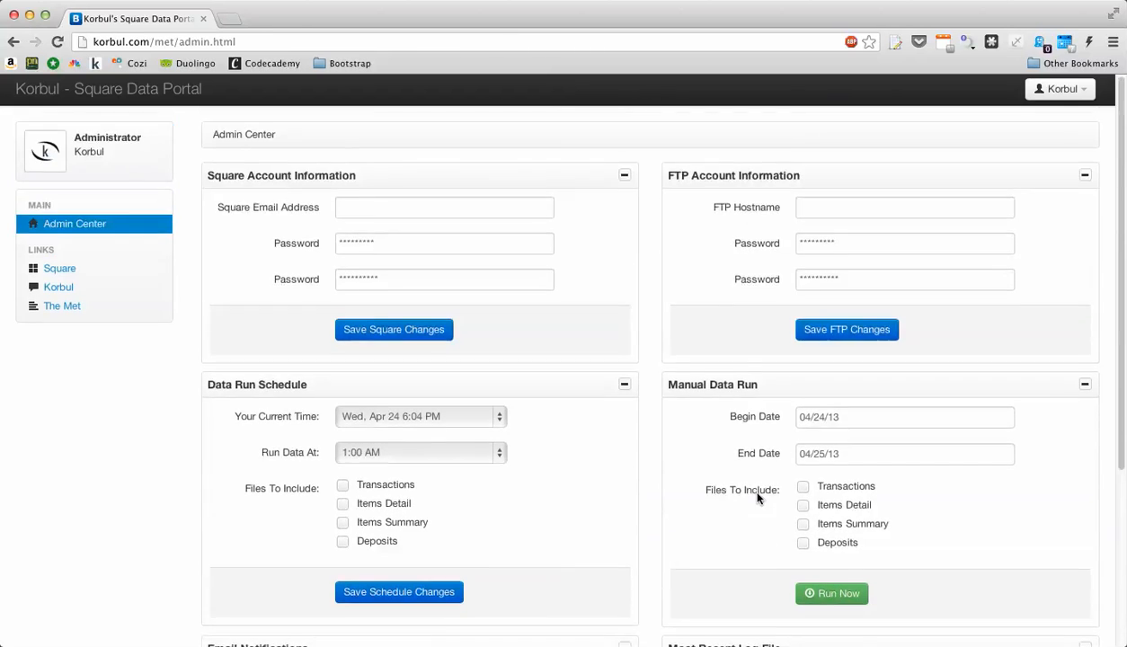
left_click(1060, 89)
left_click(999, 120)
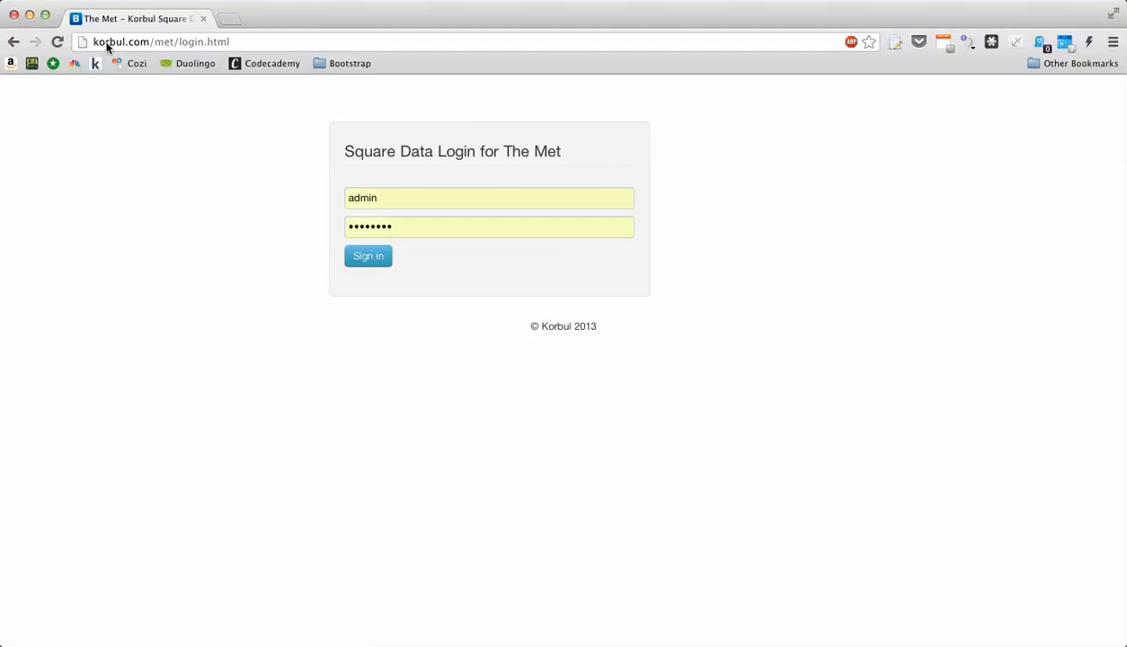